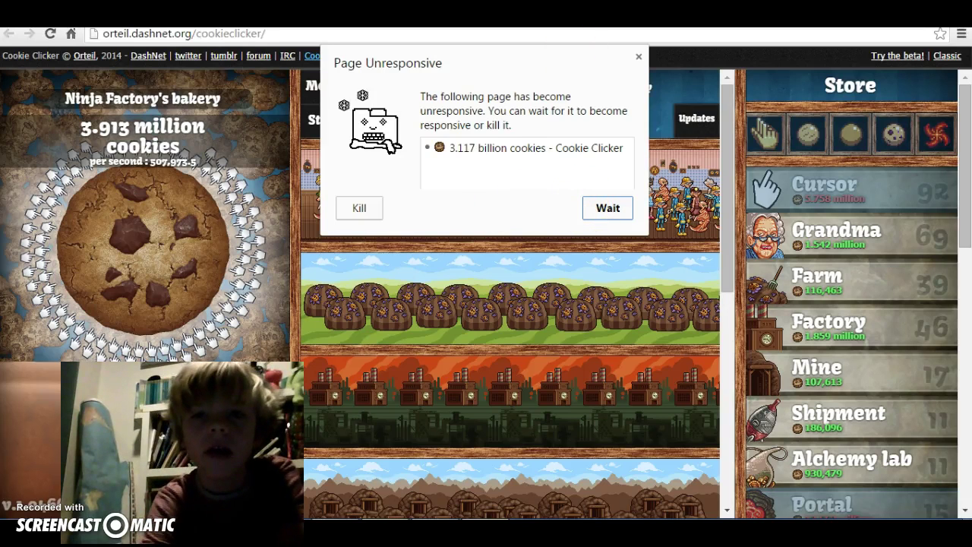
# Choose Wait in the Page Unresponsive dialog so the Cookie Clicker page keeps running.
pyautogui.click(615, 213)
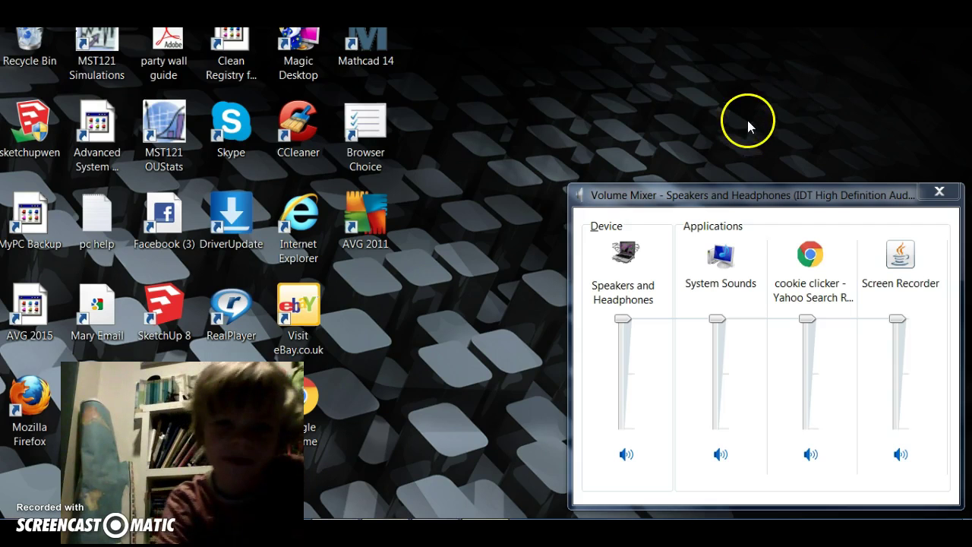
# Close the Volume Mixer and choose Personalize from the desktop's right-click menu.
pyautogui.click(942, 192)
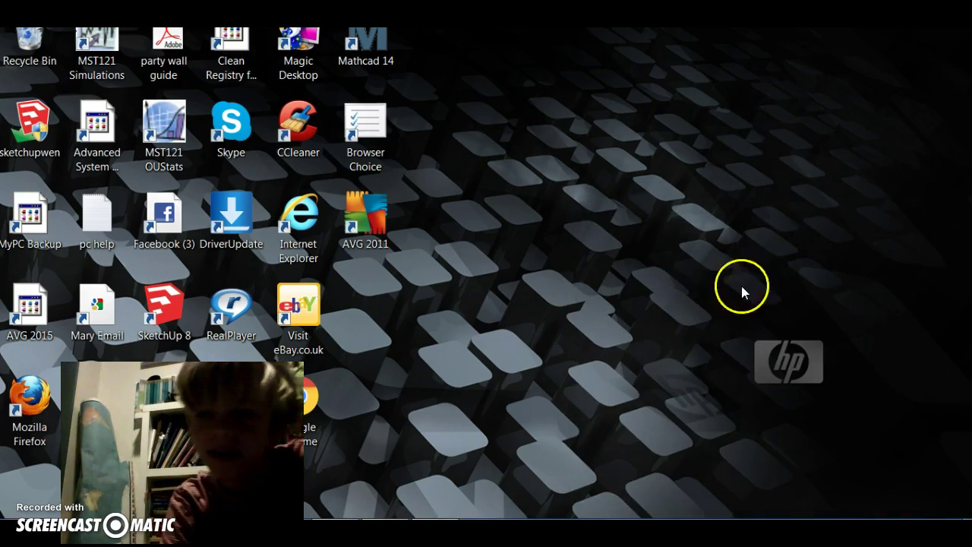
pyautogui.rightClick(484, 404)
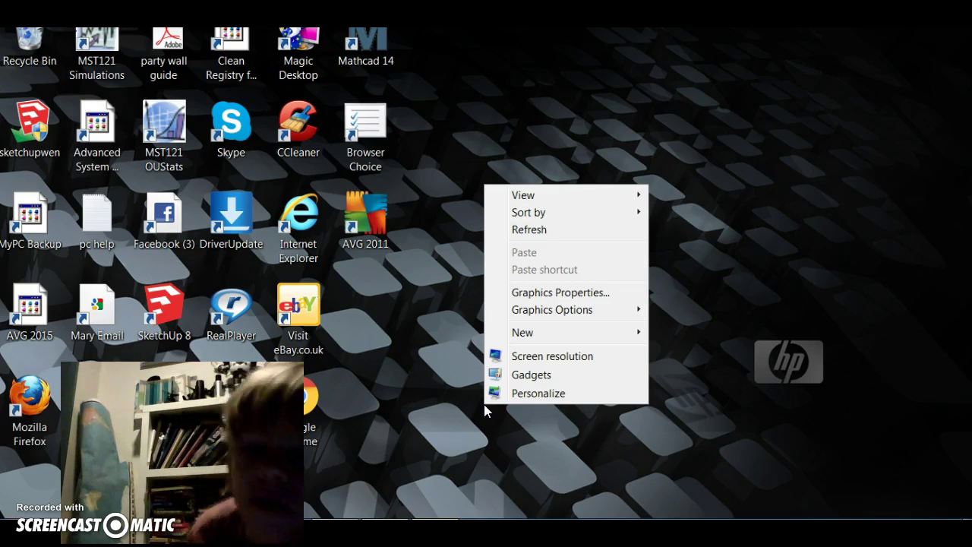
pyautogui.click(645, 426)
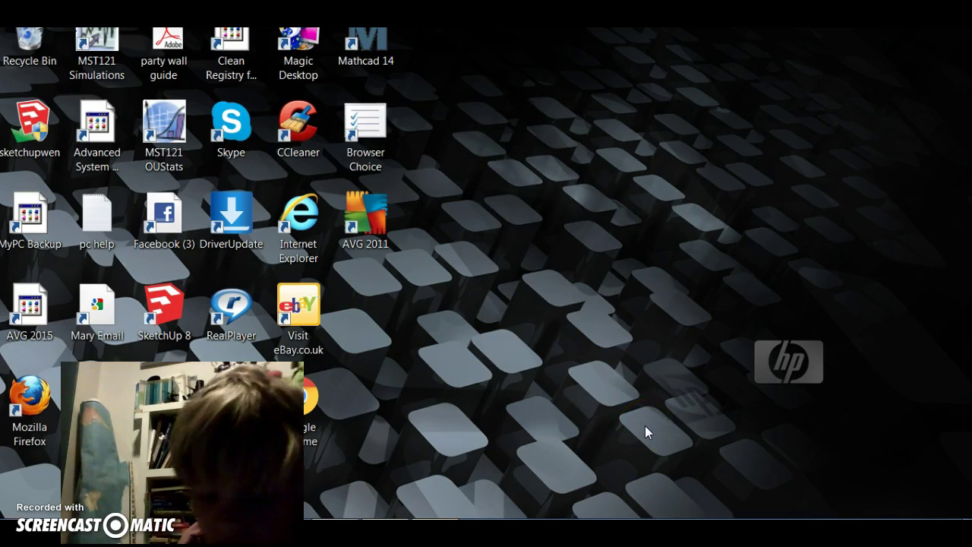
pyautogui.rightClick(645, 425)
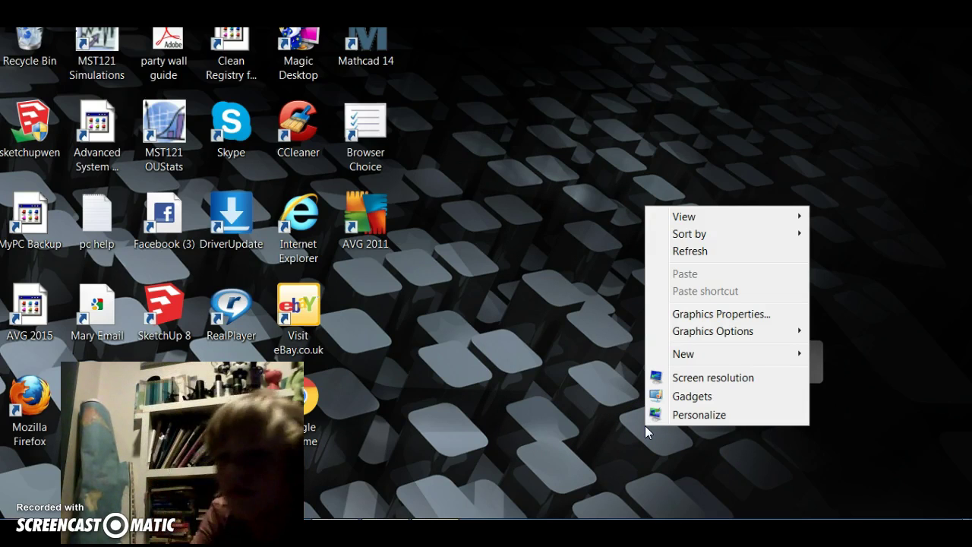
pyautogui.click(662, 418)
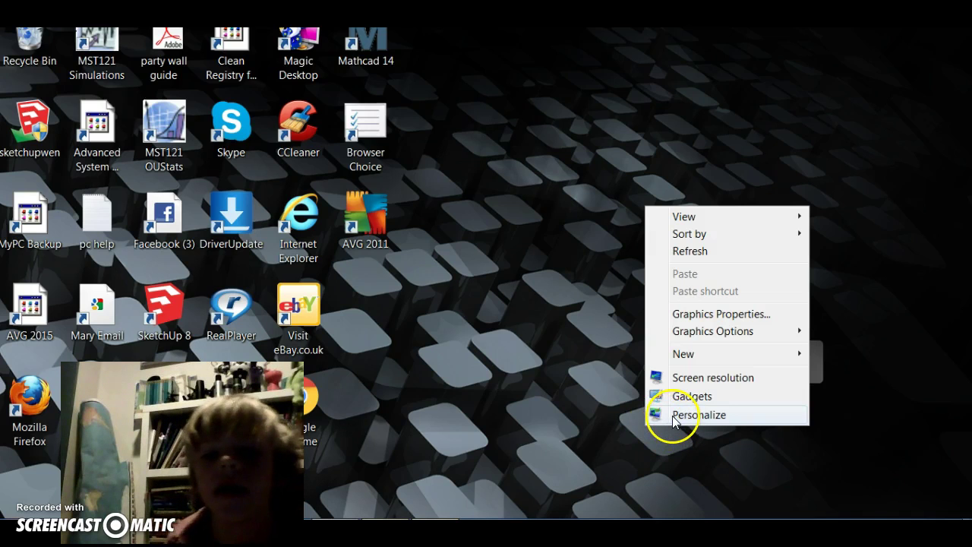
# Change the Window Color from Twilight to the Leaf swatch and save the change.
pyautogui.click(673, 417)
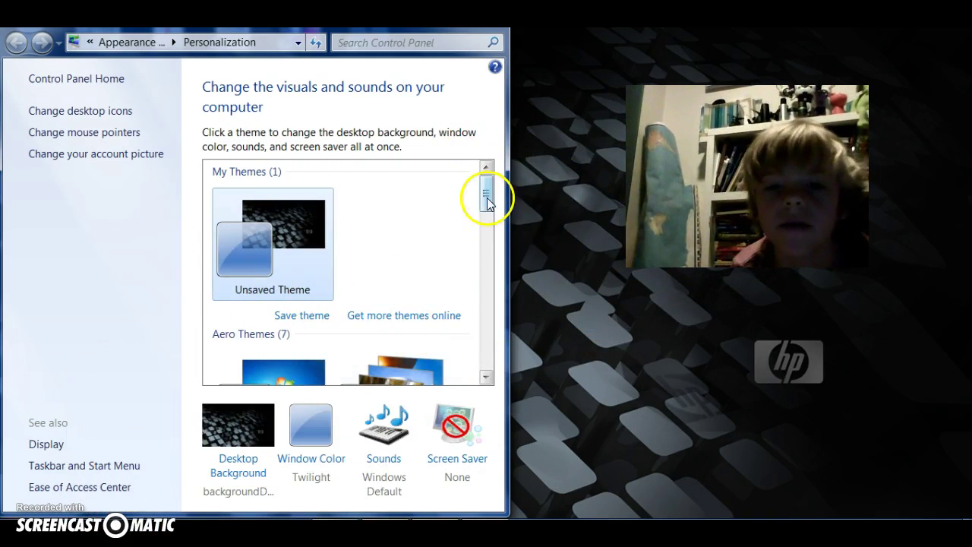
pyautogui.click(298, 463)
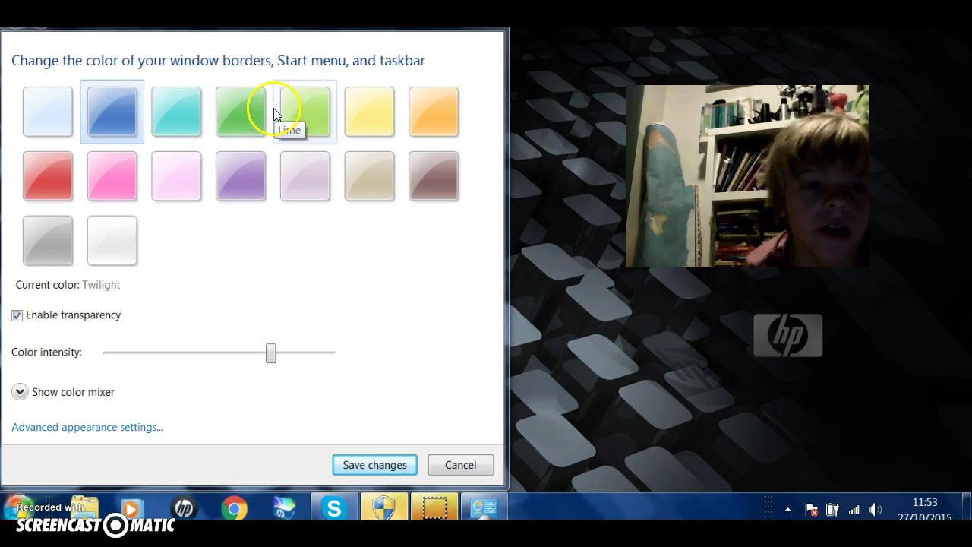
pyautogui.click(220, 122)
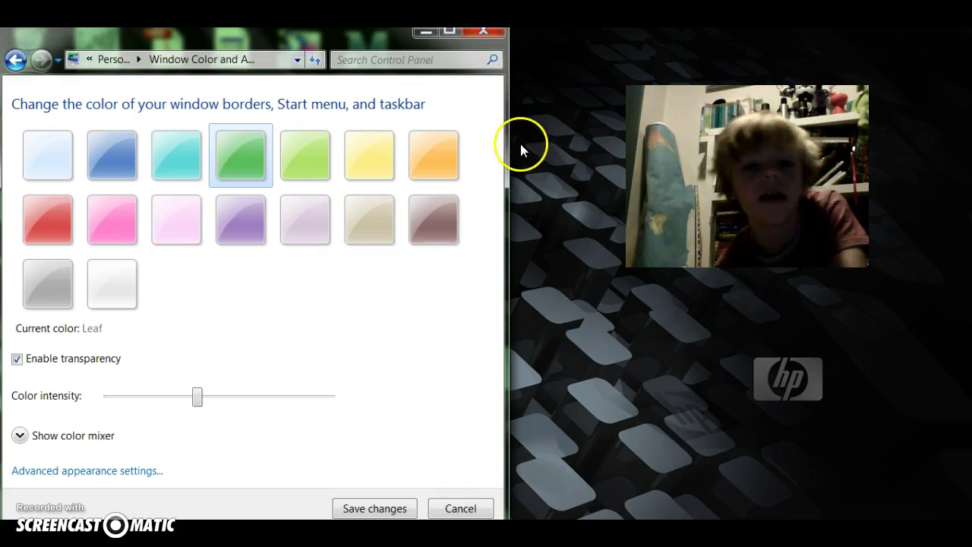
pyautogui.click(402, 510)
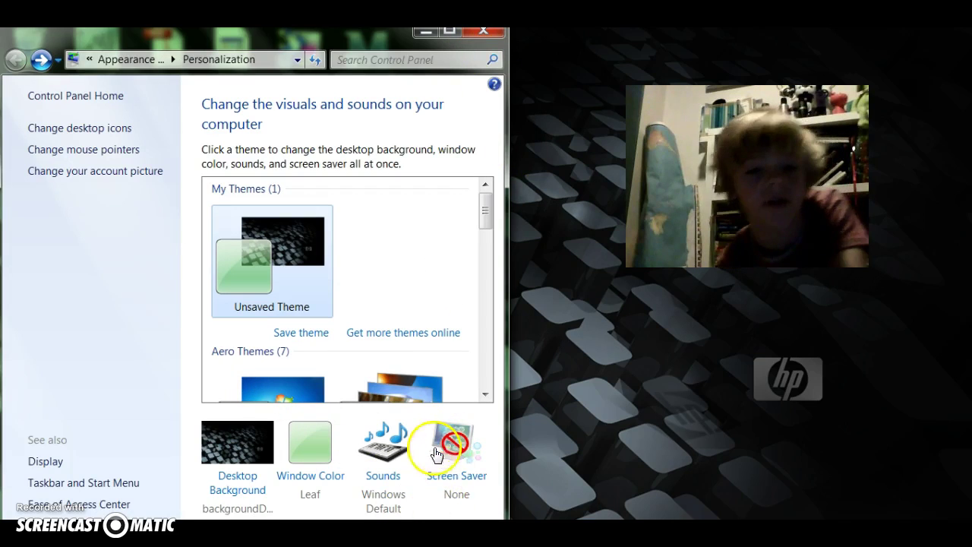
# In Screen Saver Settings, select Mystify as the screen saver.
pyautogui.click(446, 477)
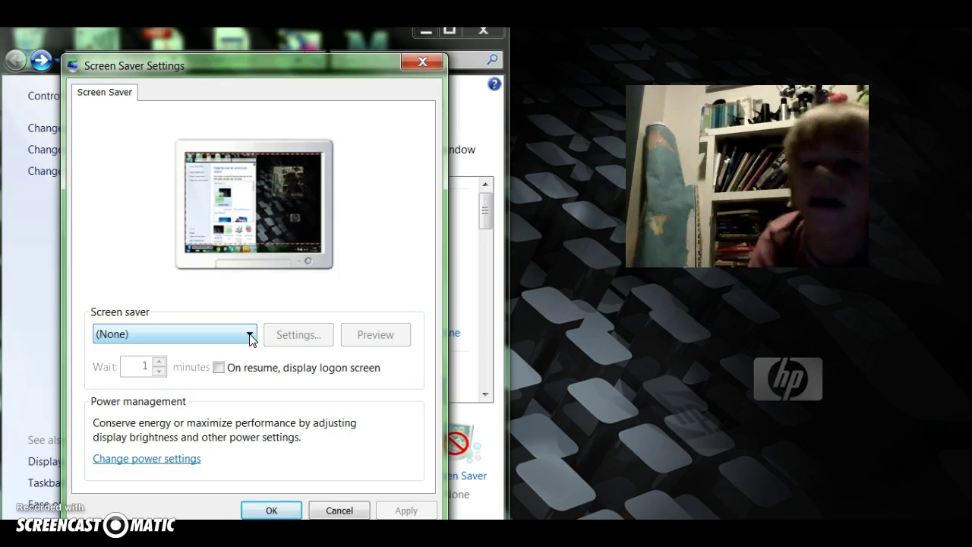
pyautogui.click(251, 340)
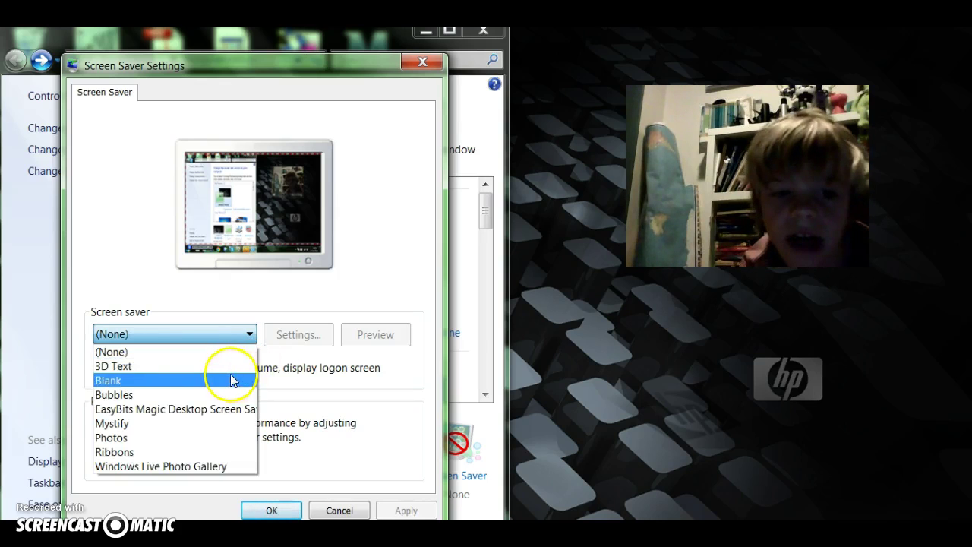
pyautogui.click(232, 367)
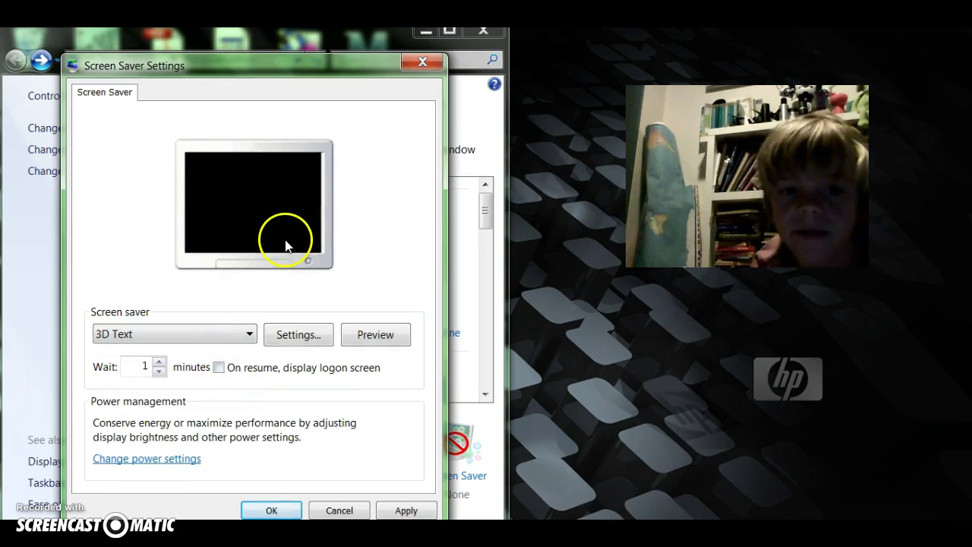
pyautogui.click(251, 338)
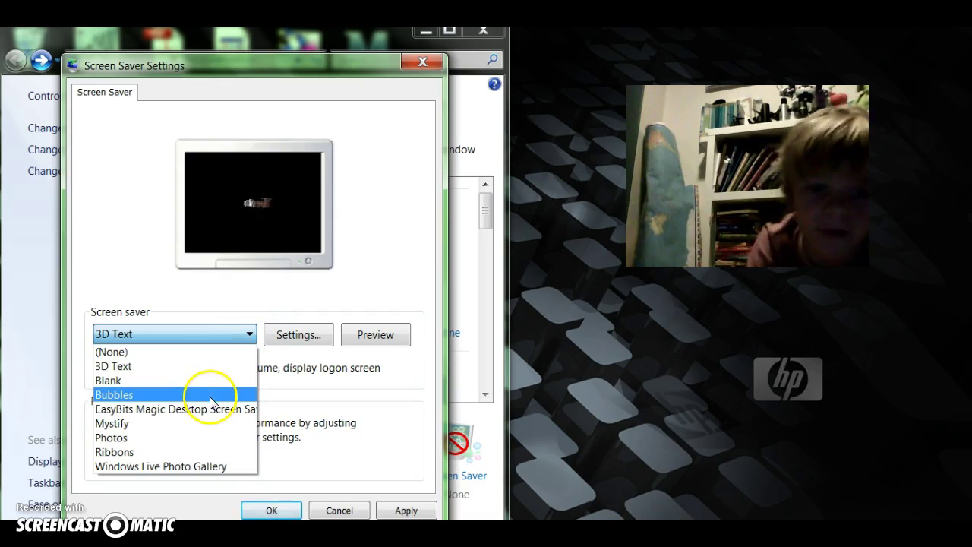
pyautogui.click(197, 435)
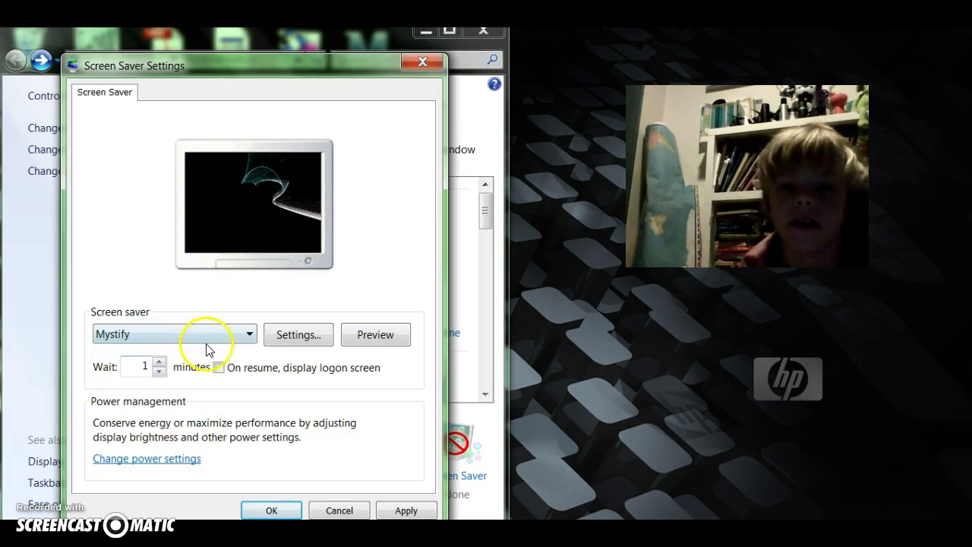
# Tick 'On resume, display logon screen' with a 1-minute wait, then apply and confirm.
pyautogui.click(159, 372)
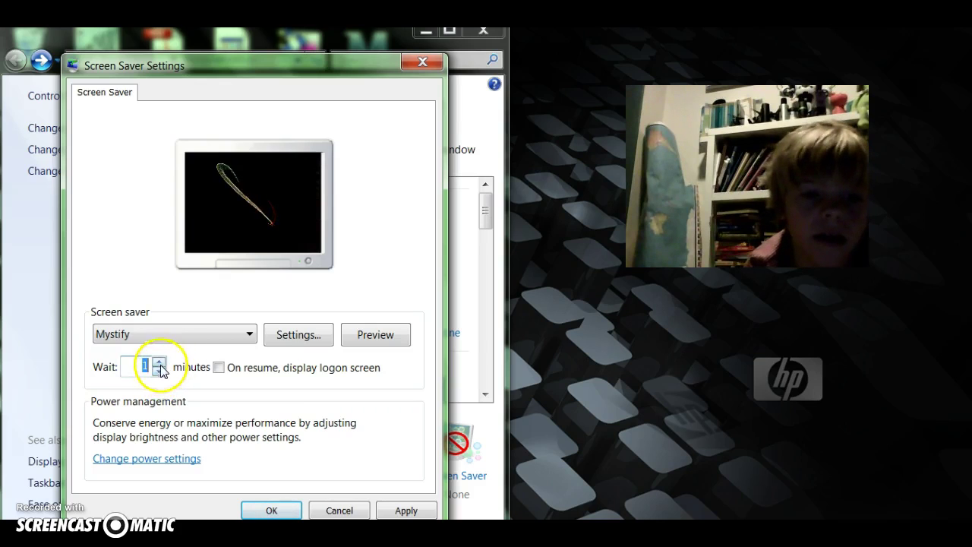
pyautogui.click(219, 369)
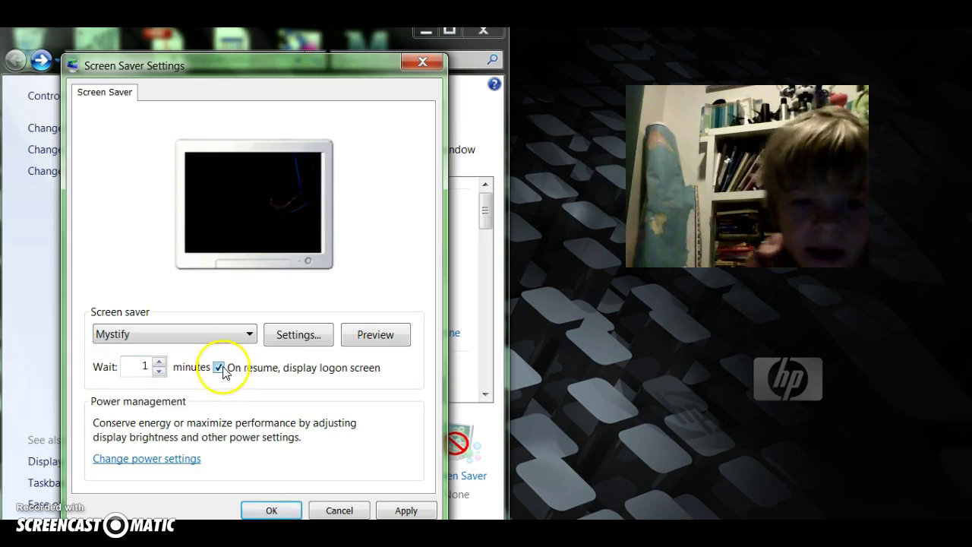
pyautogui.click(300, 344)
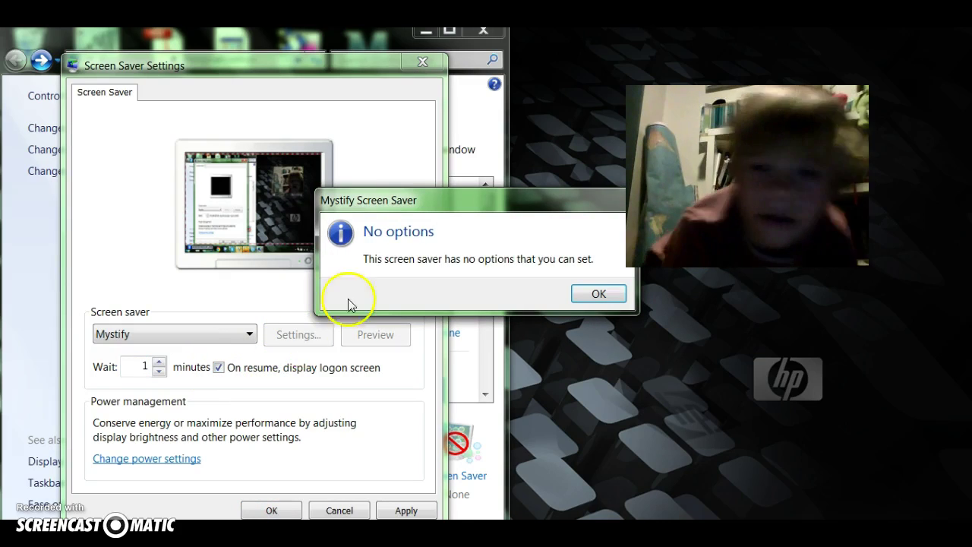
pyautogui.click(596, 295)
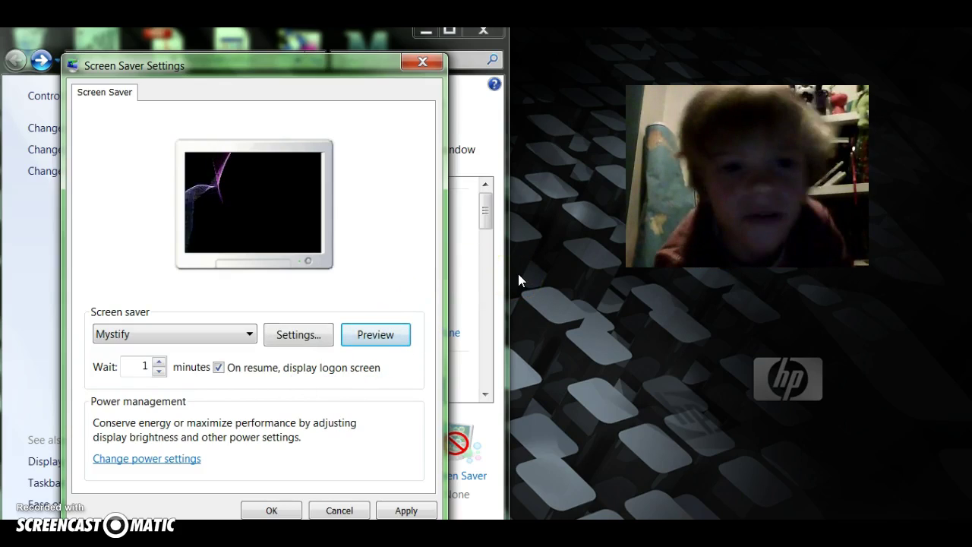
pyautogui.click(268, 222)
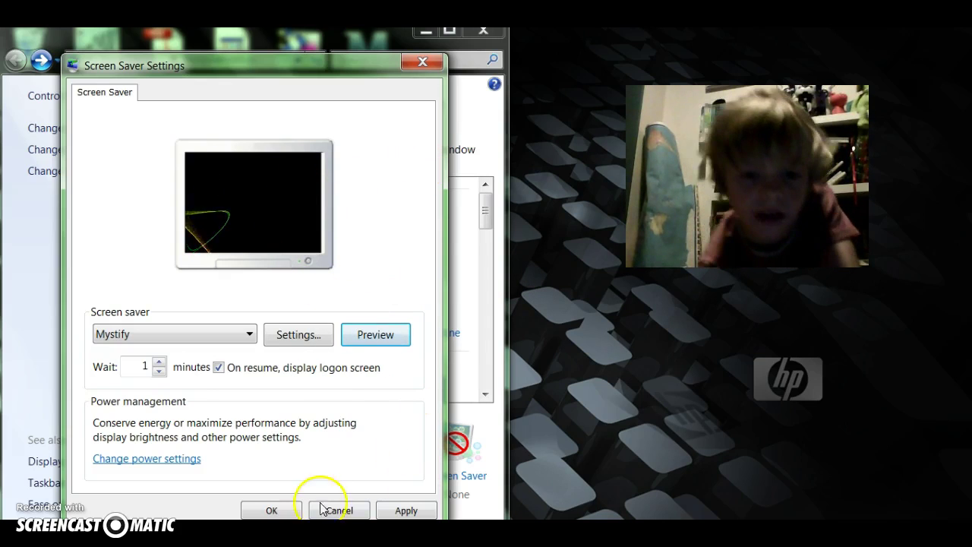
pyautogui.click(386, 514)
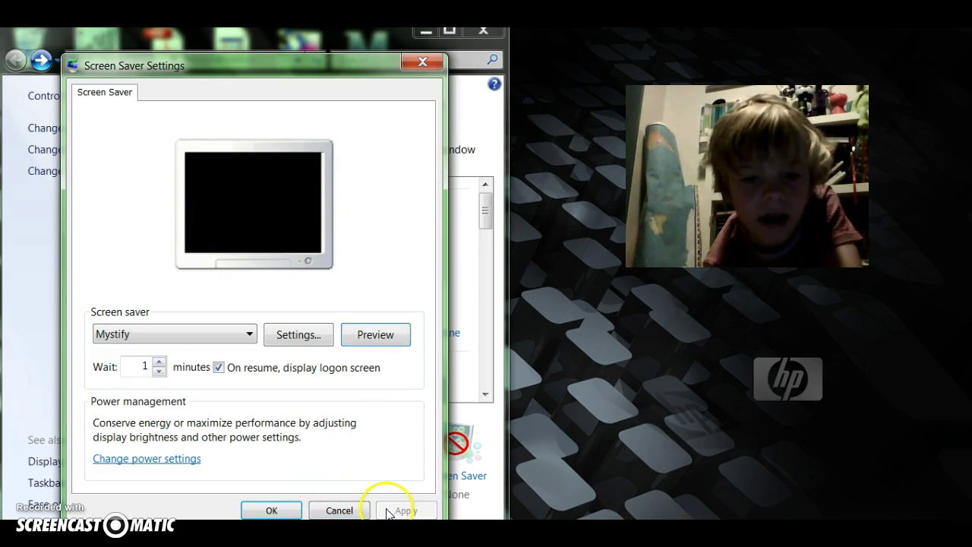
pyautogui.click(268, 510)
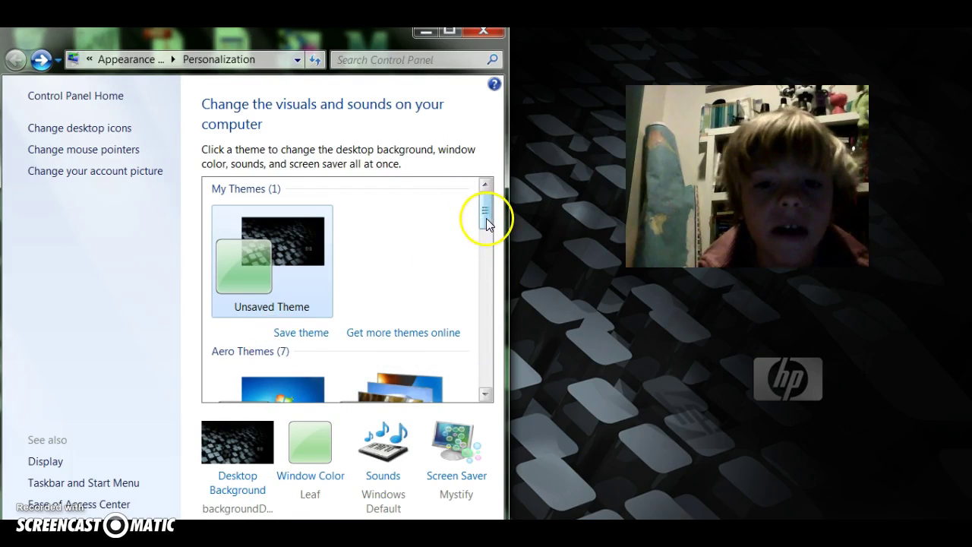
pyautogui.moveTo(486, 218); pyautogui.dragTo(486, 356)
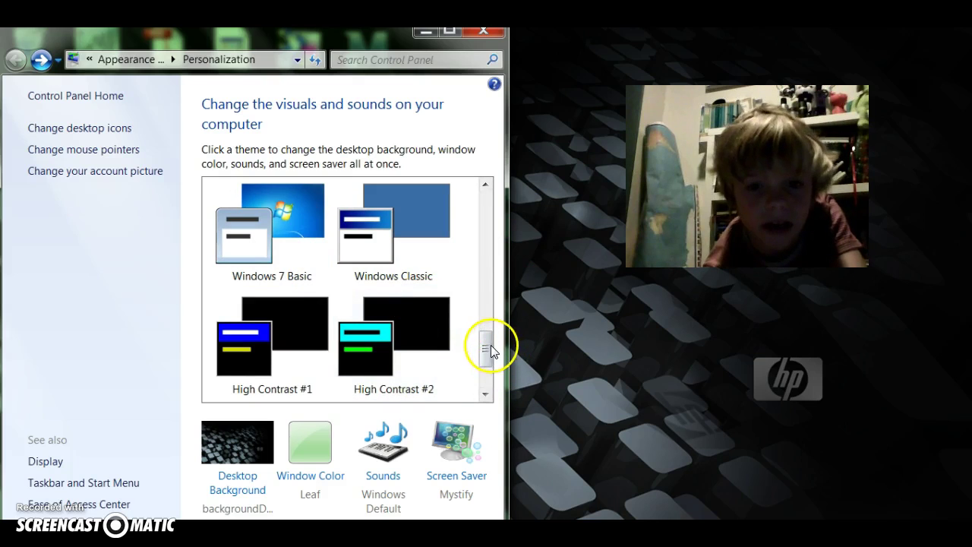
pyautogui.moveTo(490, 351)
pyautogui.mouseDown()
pyautogui.moveTo(486, 376)
pyautogui.moveTo(485, 350)
pyautogui.mouseUp()
pyautogui.click(332, 305)
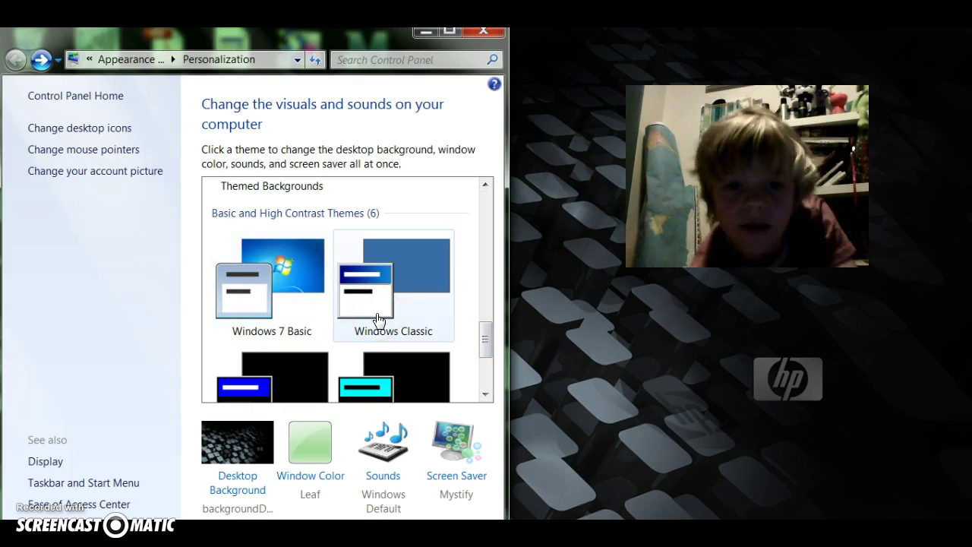
pyautogui.click(377, 314)
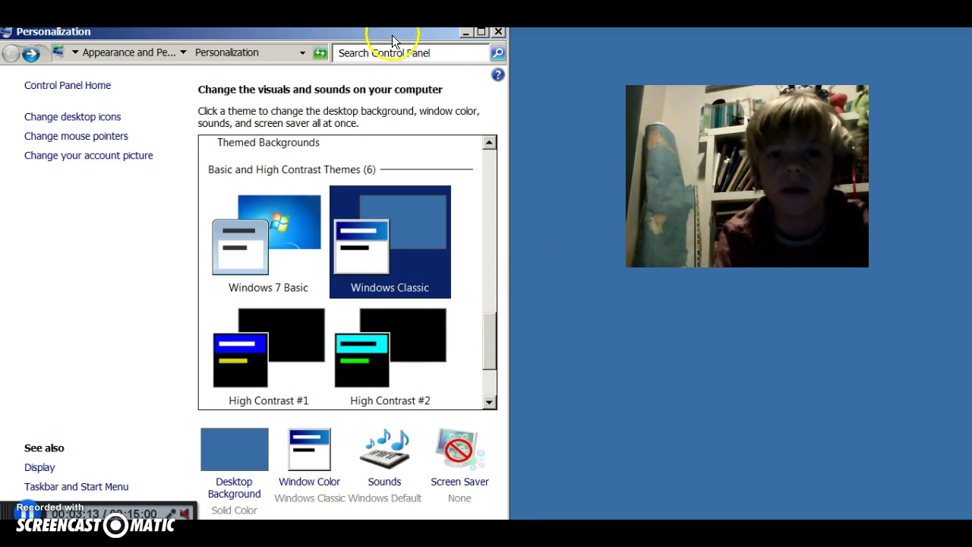
pyautogui.moveTo(392, 34)
pyautogui.mouseDown()
pyautogui.moveTo(477, 243)
pyautogui.moveTo(385, 29)
pyautogui.moveTo(401, 41)
pyautogui.mouseUp()
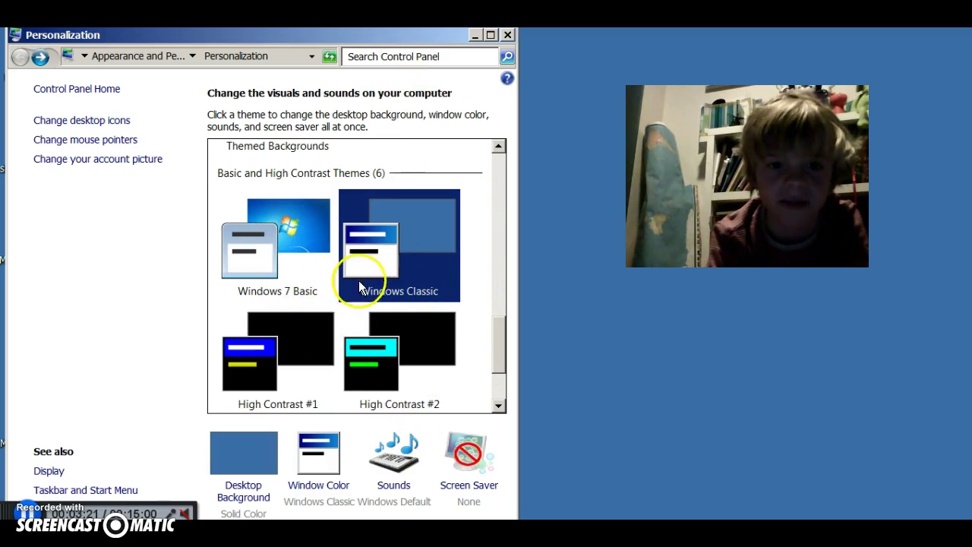
pyautogui.click(273, 265)
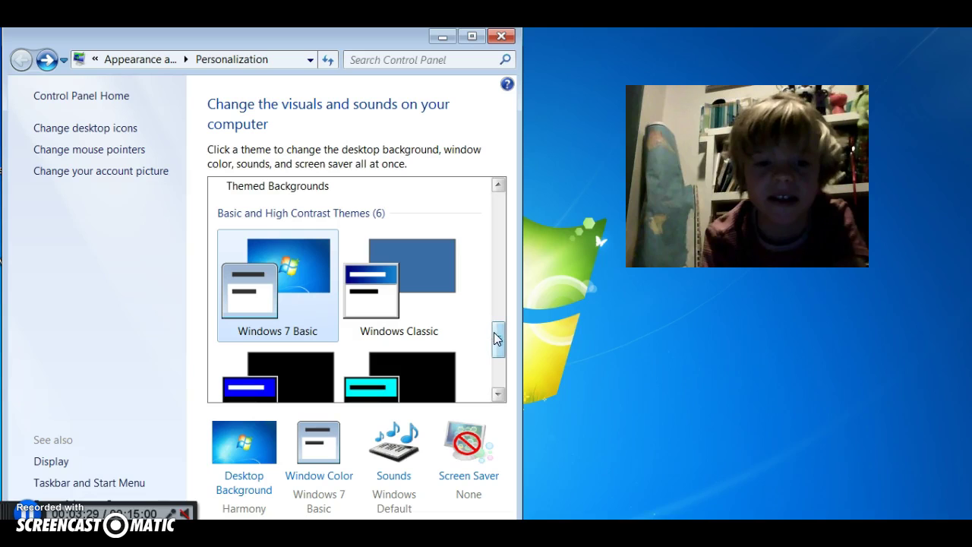
pyautogui.click(500, 334)
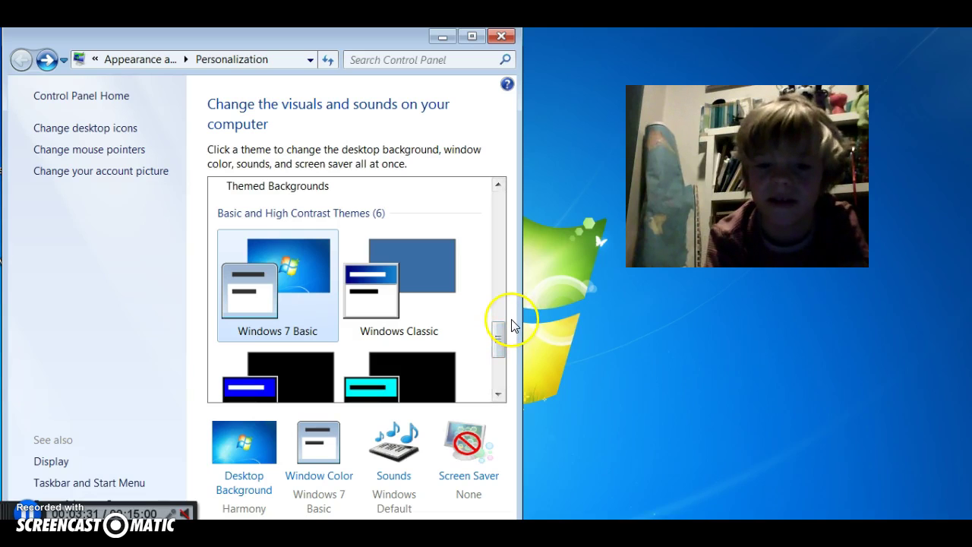
pyautogui.moveTo(504, 339); pyautogui.dragTo(497, 145)
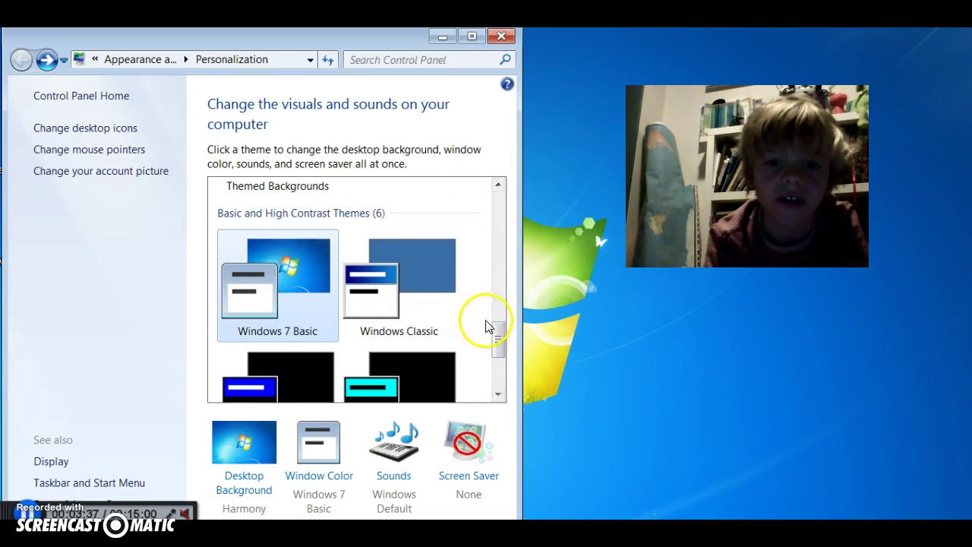
pyautogui.click(496, 197)
# Select the Unsaved Theme under My Themes, then close the Control Panel window.
pyautogui.scroll(4, 496, 193)
pyautogui.moveTo(498, 287); pyautogui.dragTo(495, 206)
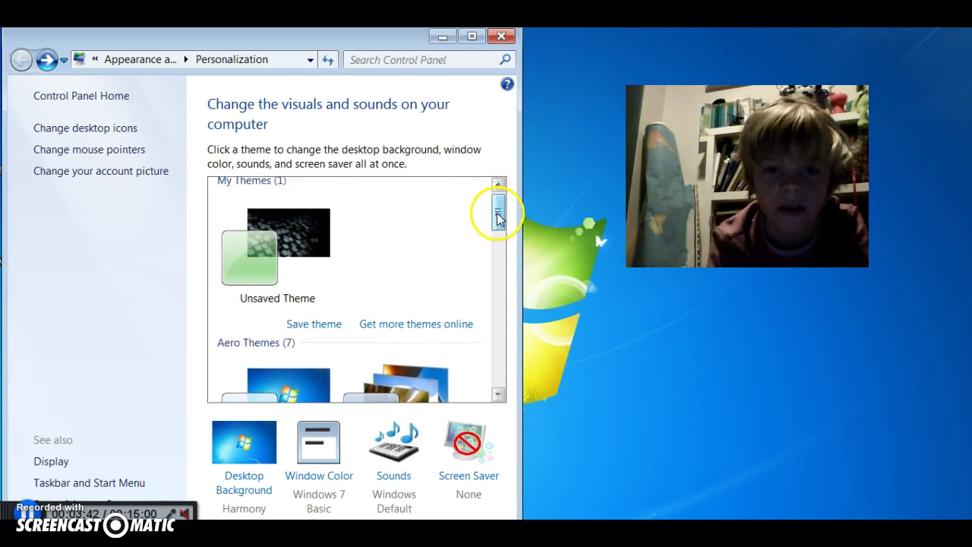
pyautogui.click(271, 267)
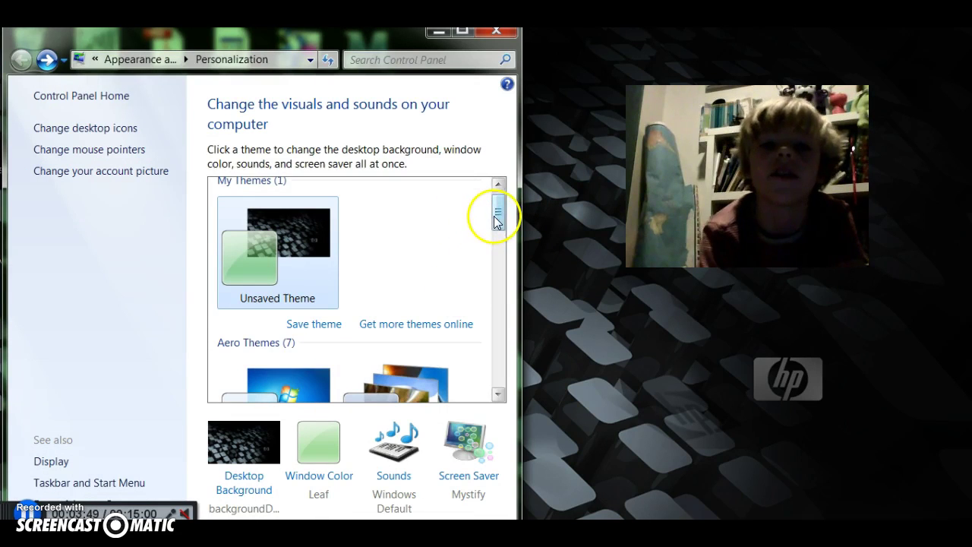
pyautogui.scroll(1, 497, 215)
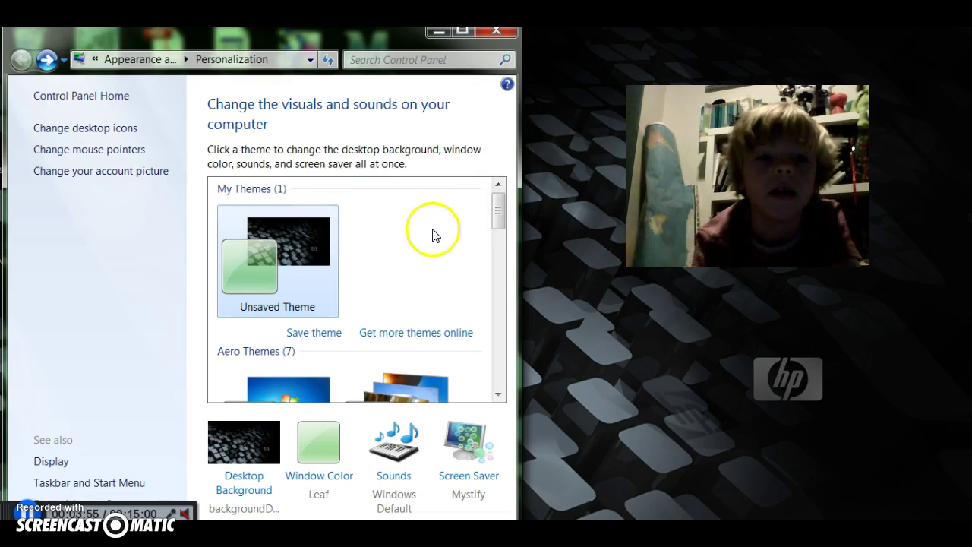
pyautogui.click(496, 31)
# Open the Desktop Gadgets gallery, move it left, and browse its two pages.
pyautogui.rightClick(515, 172)
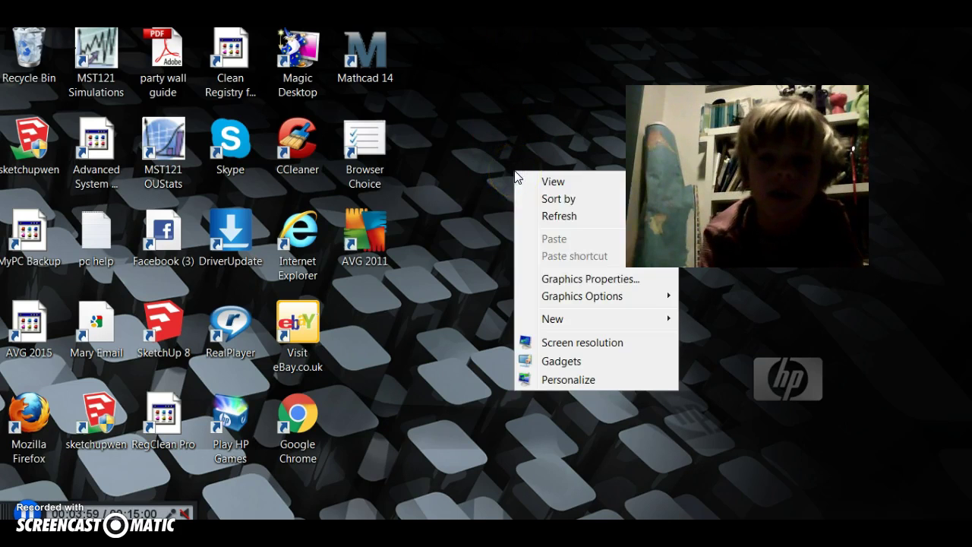
pyautogui.click(569, 364)
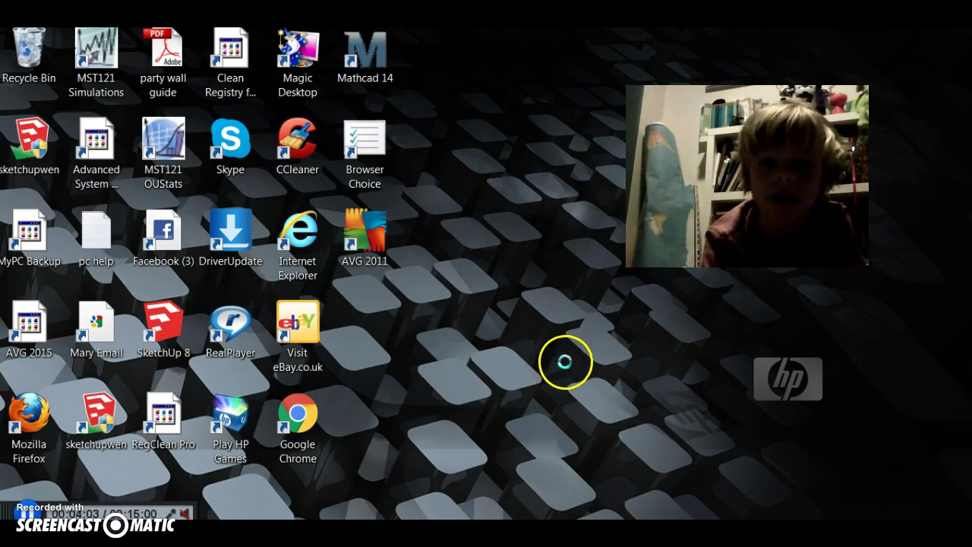
pyautogui.moveTo(408, 117); pyautogui.dragTo(246, 132)
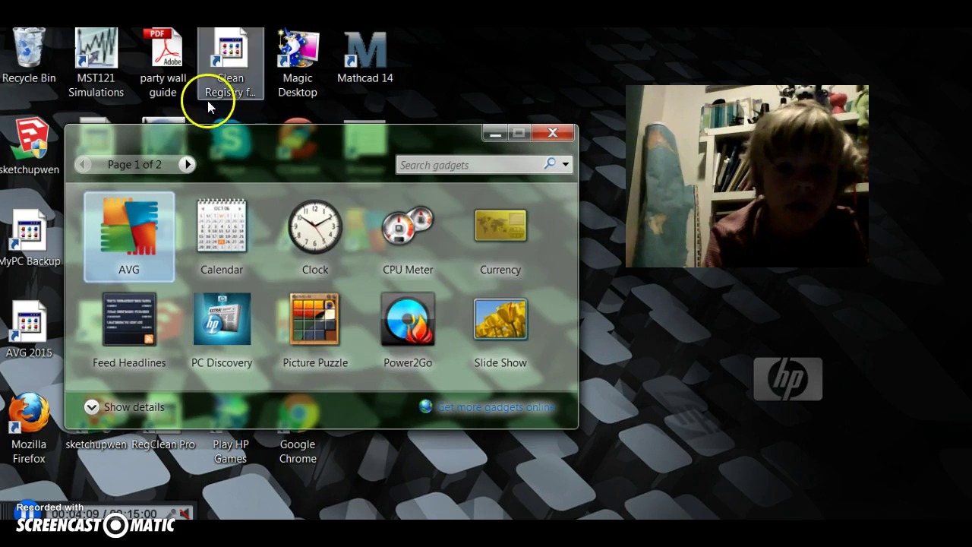
pyautogui.click(186, 165)
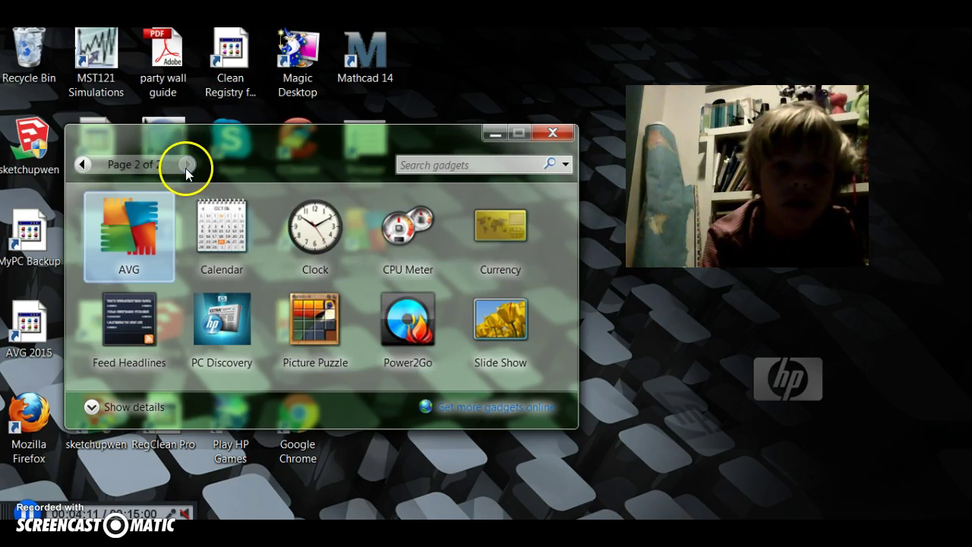
pyautogui.click(80, 164)
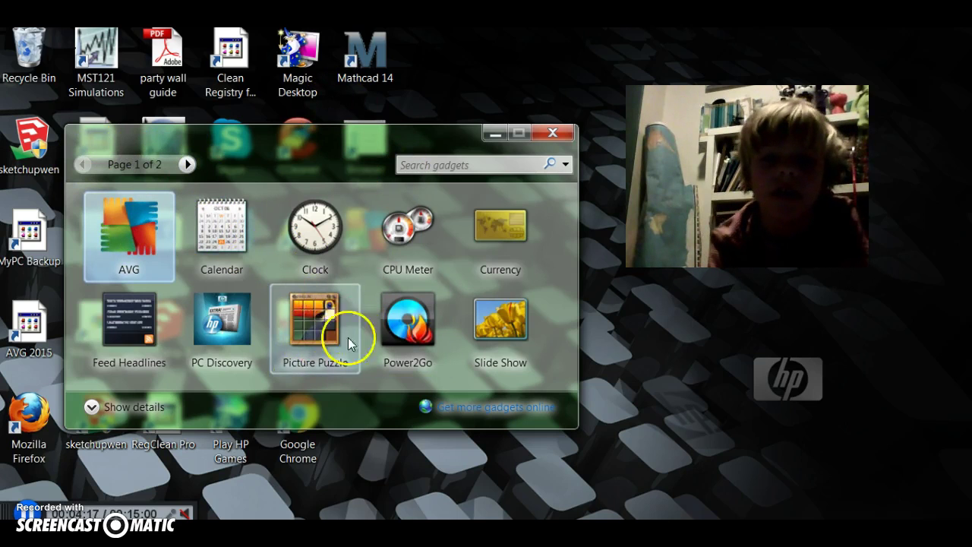
# Add the Picture Puzzle gadget to the desktop and show its details.
pyautogui.click(328, 329)
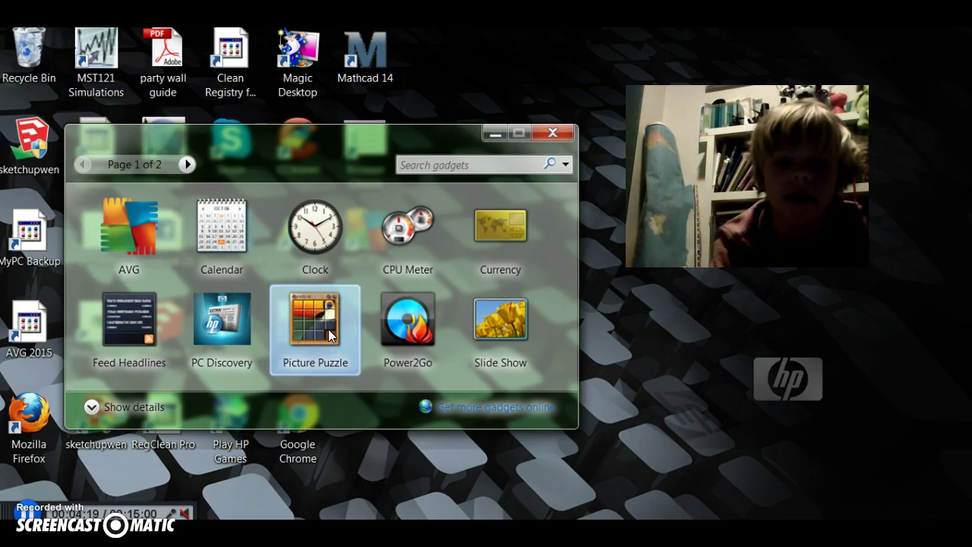
pyautogui.click(413, 367)
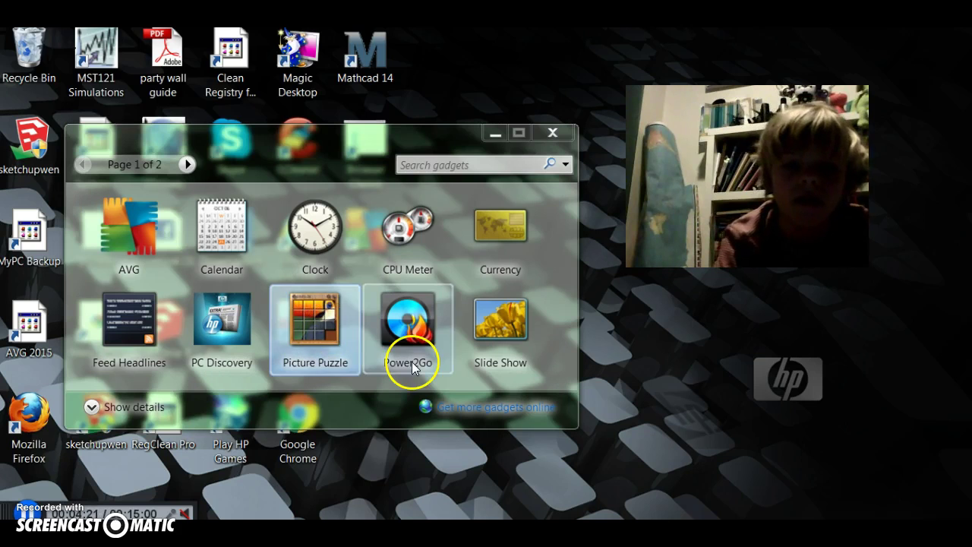
pyautogui.click(90, 409)
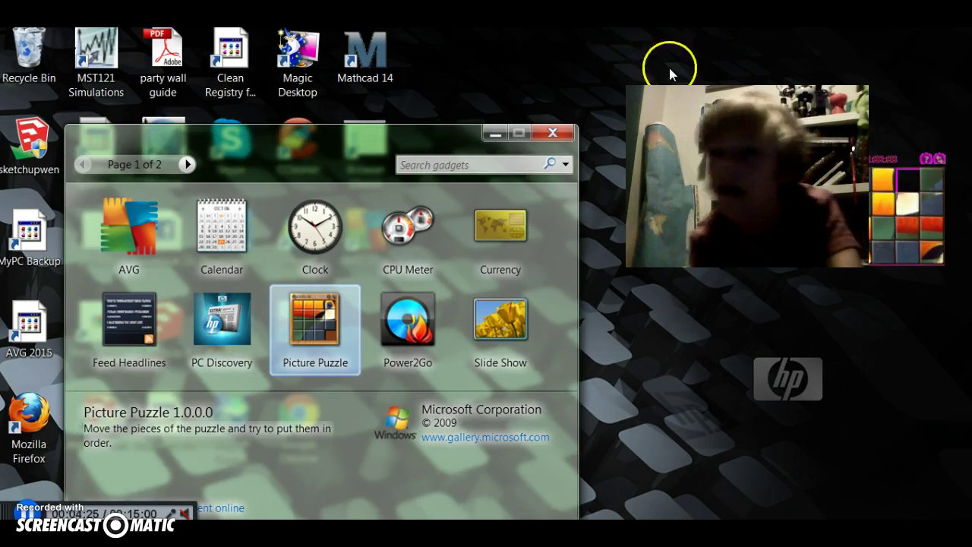
# Close the gadget gallery and drag the Picture Puzzle gadget lower on the desktop.
pyautogui.click(552, 133)
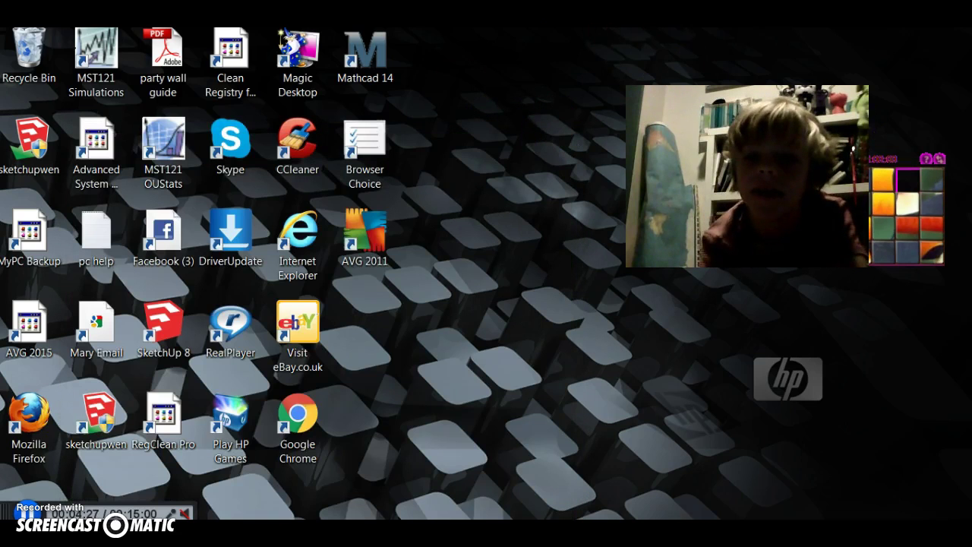
pyautogui.click(910, 228)
pyautogui.click(887, 197)
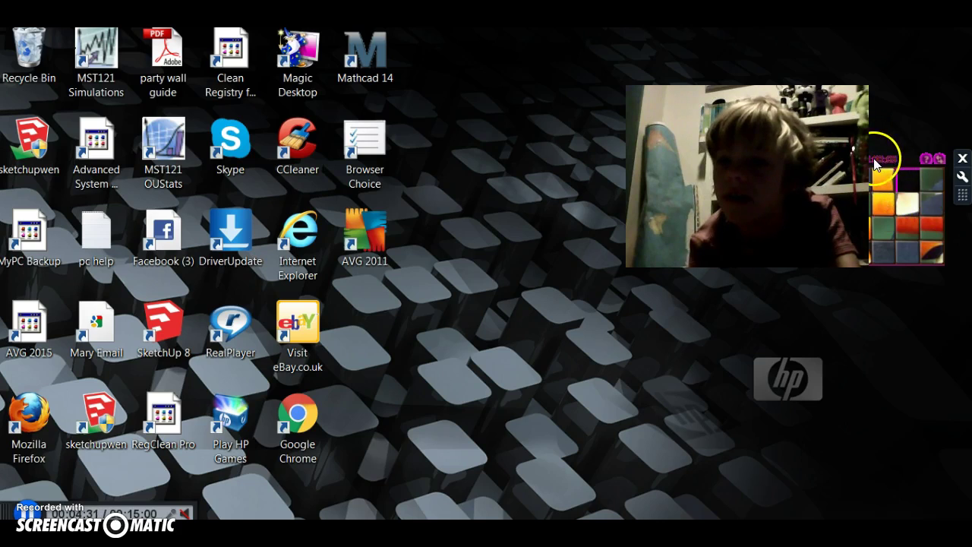
pyautogui.moveTo(875, 164); pyautogui.dragTo(612, 311)
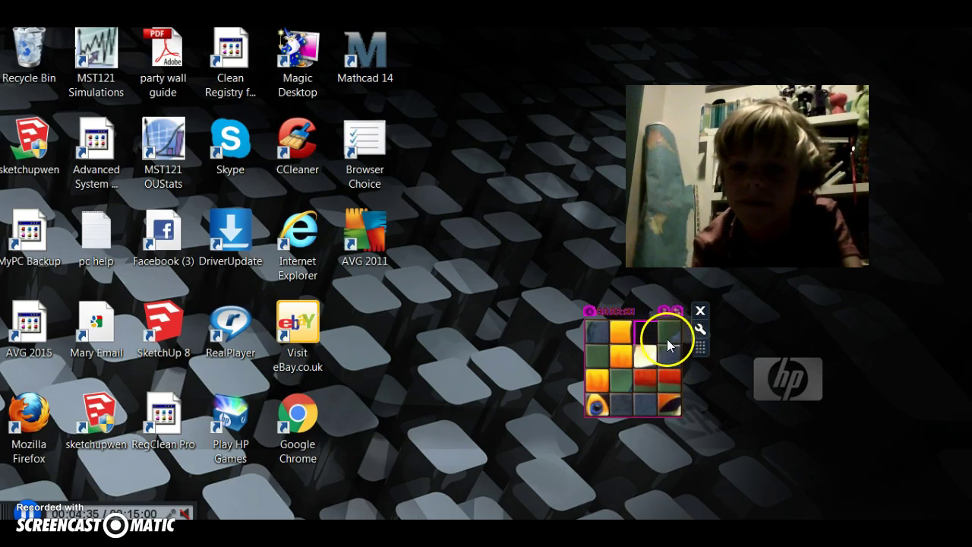
# Slide several puzzle tiles into the gap, then remove the Picture Puzzle gadget.
pyautogui.click(646, 332)
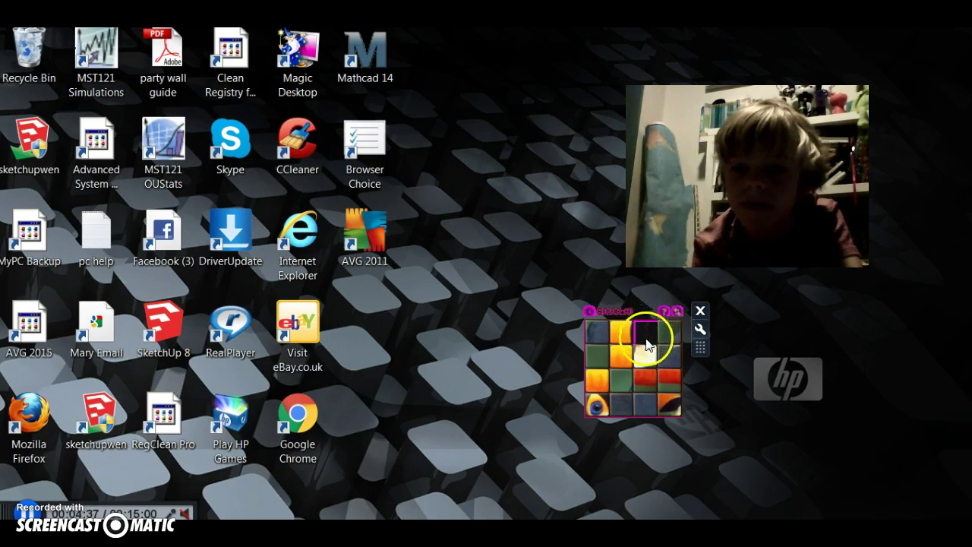
pyautogui.click(641, 360)
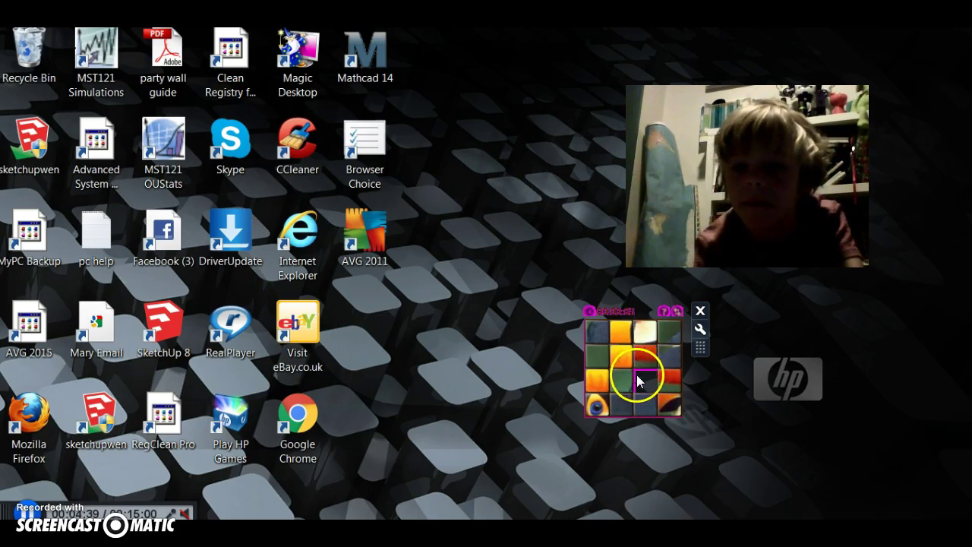
pyautogui.click(638, 382)
pyautogui.click(645, 357)
pyautogui.click(645, 338)
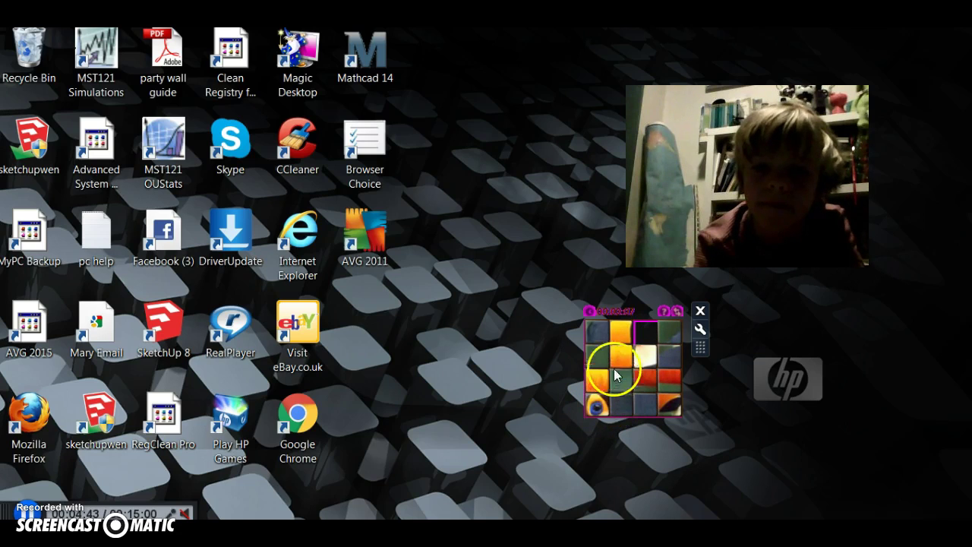
pyautogui.click(637, 346)
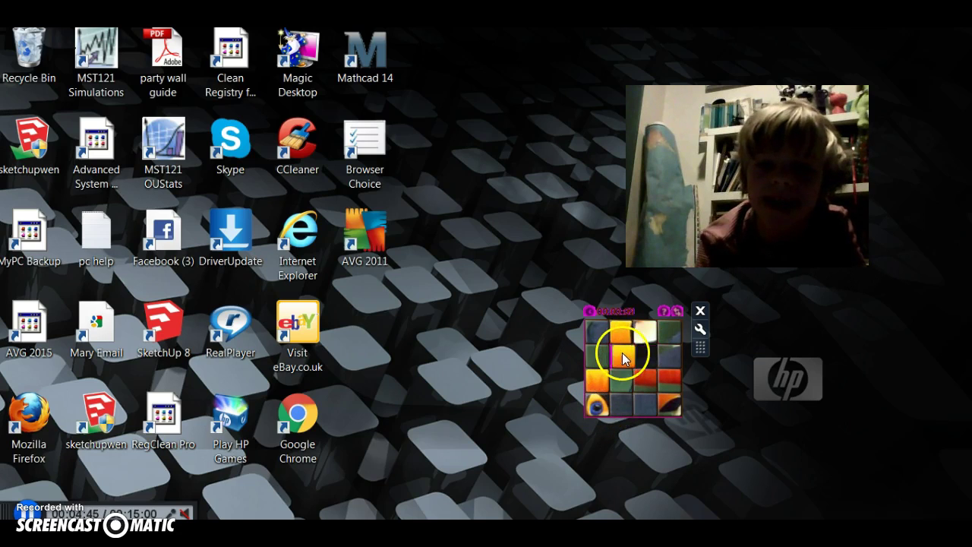
pyautogui.click(622, 352)
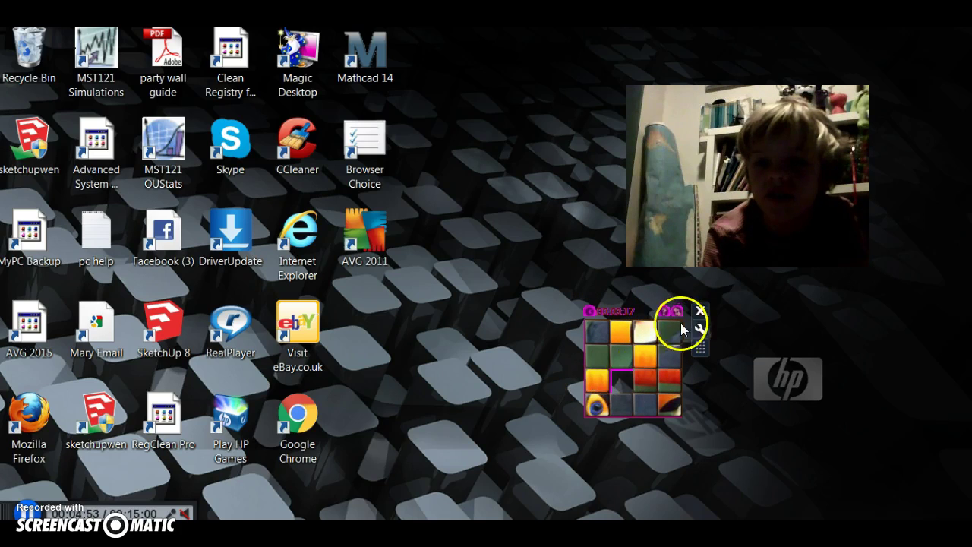
pyautogui.click(700, 312)
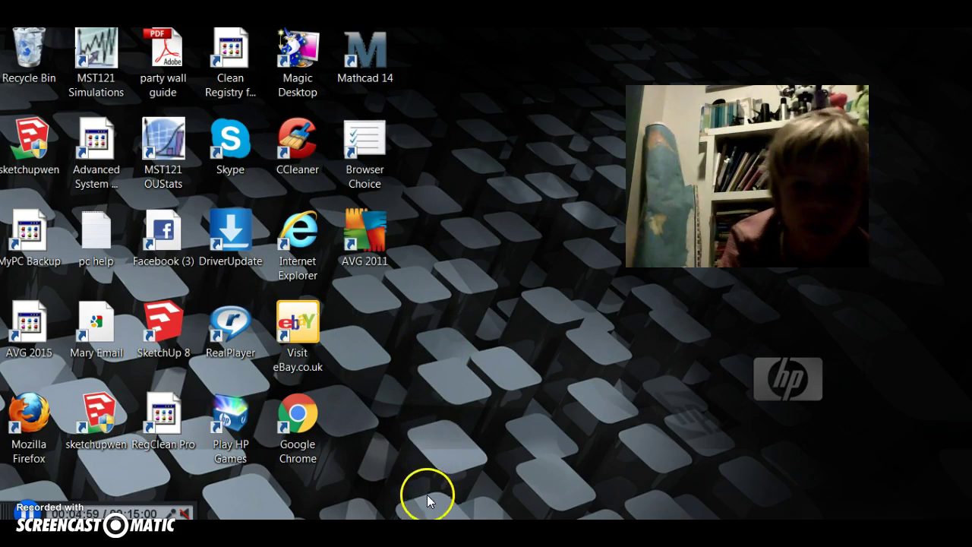
pyautogui.rightClick(474, 389)
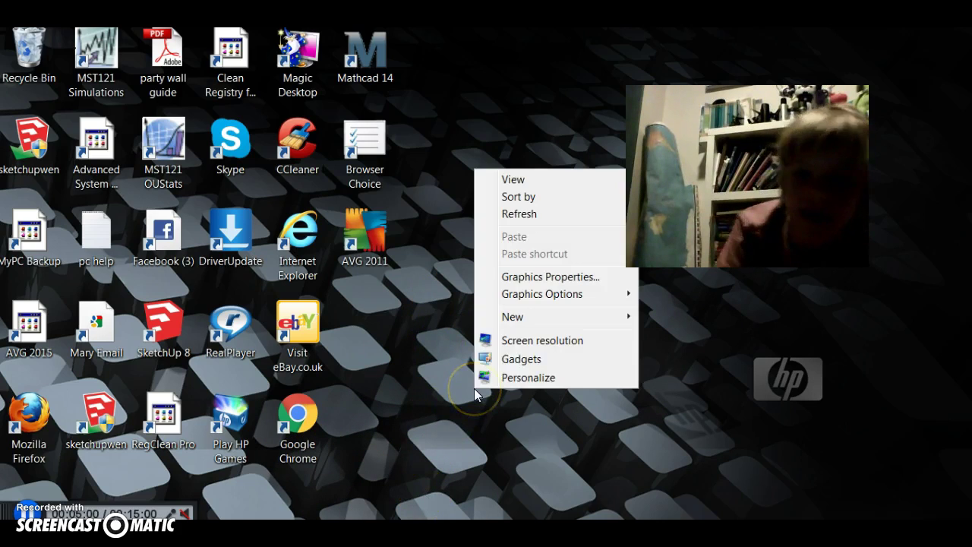
pyautogui.click(513, 346)
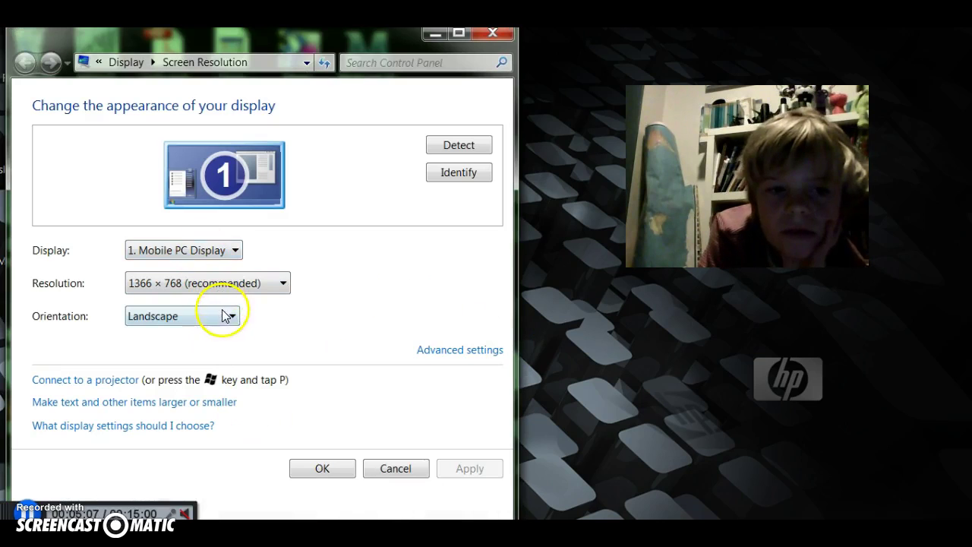
pyautogui.click(490, 35)
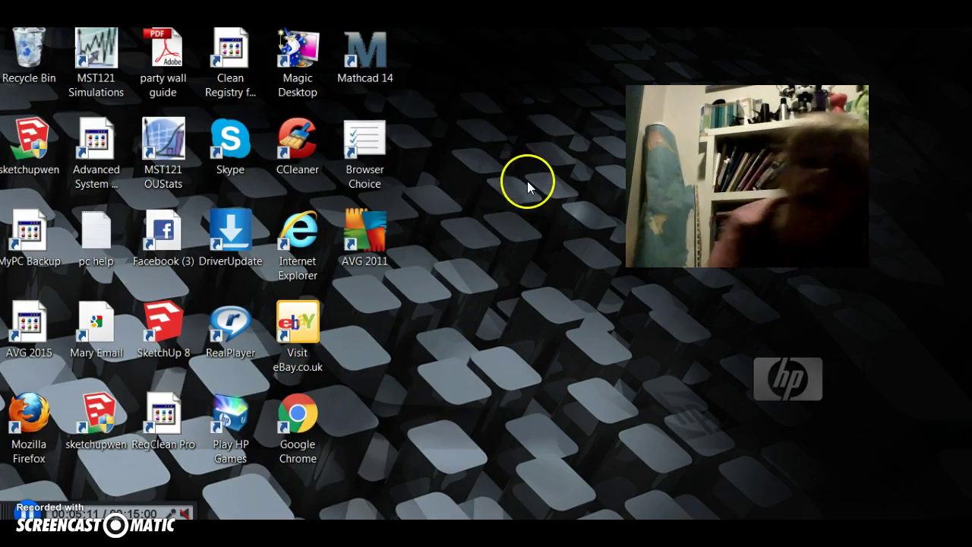